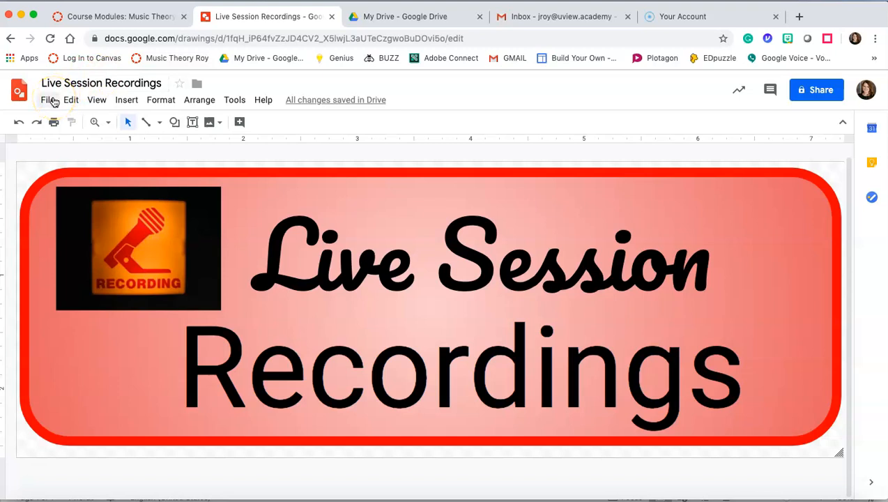
- Switch to Google Drive, create a new Google Drawings file and name it "LS Recordings"
click(411, 19)
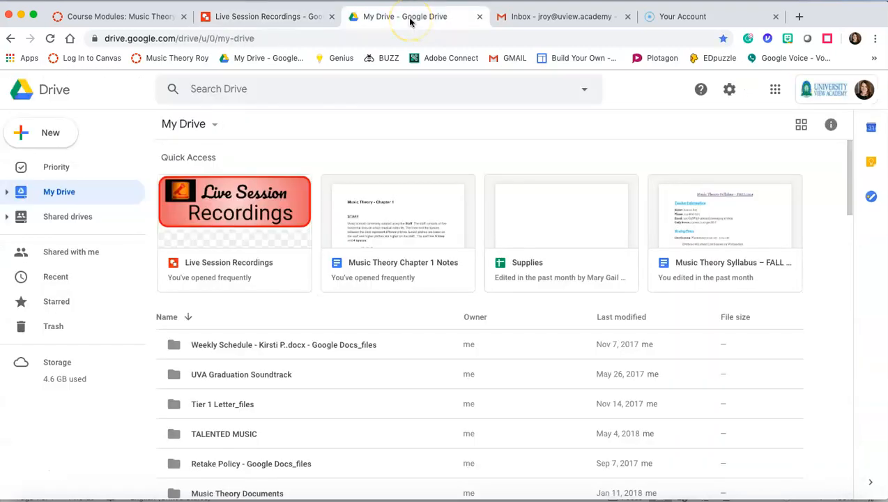
click(48, 131)
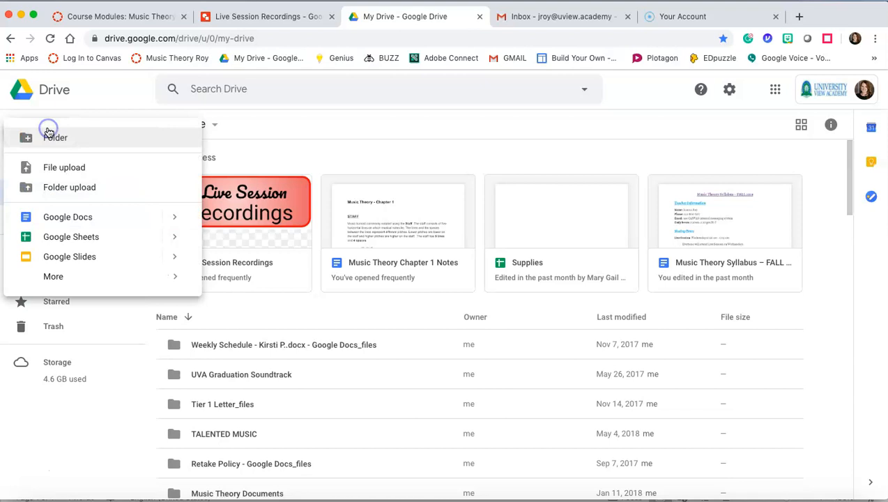
mouse_move(62, 277)
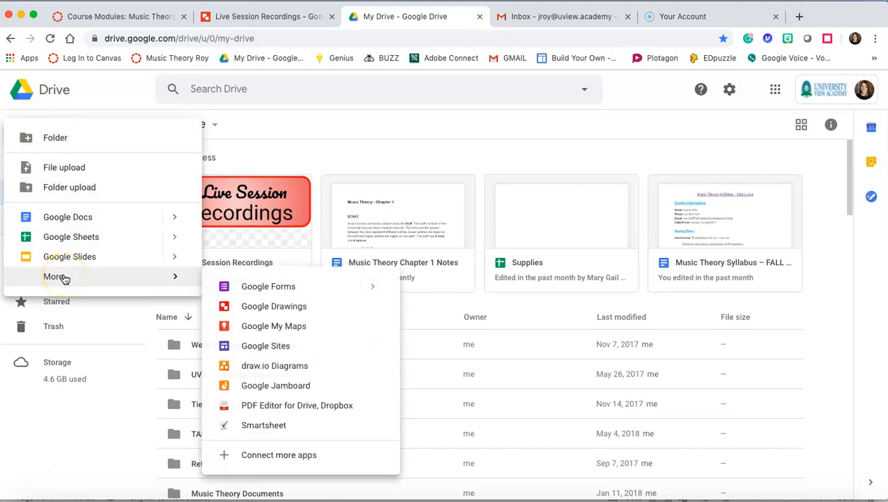
click(248, 307)
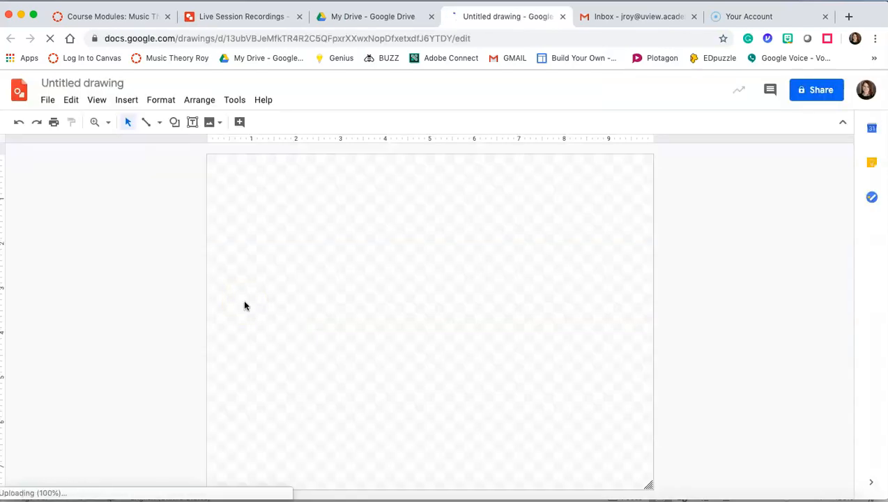
click(122, 84)
text(LS Recordings)
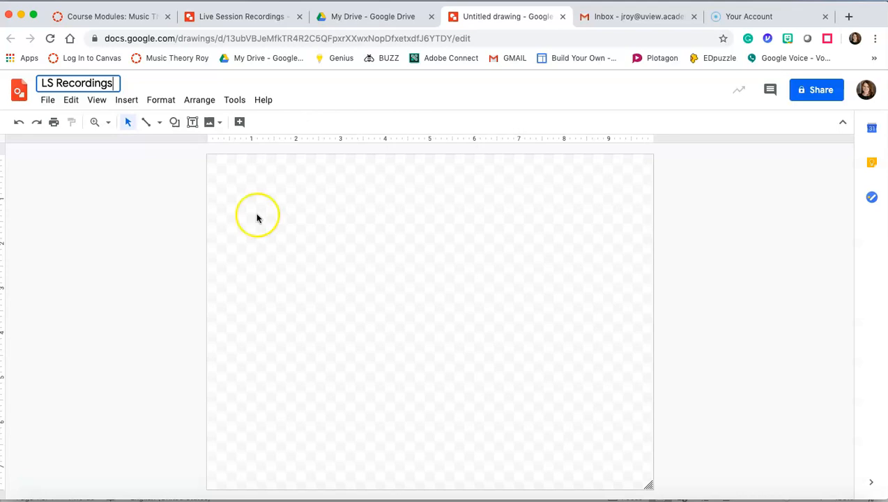
- Draw a wide rounded rectangle across the upper part of the canvas
click(176, 123)
mouse_move(204, 139)
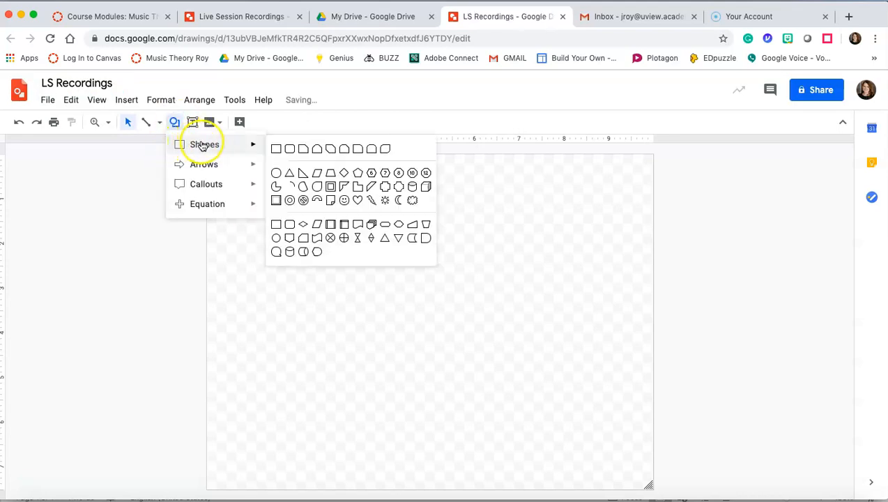
click(291, 148)
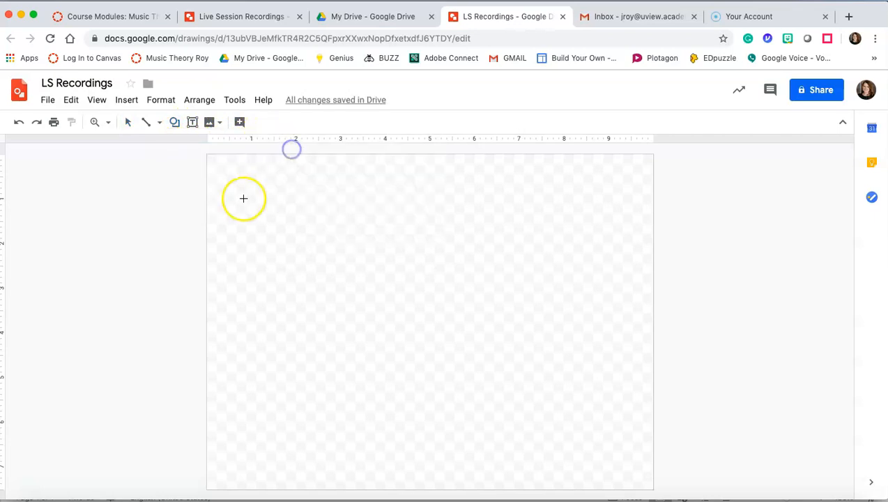
drag(224, 178, 546, 308)
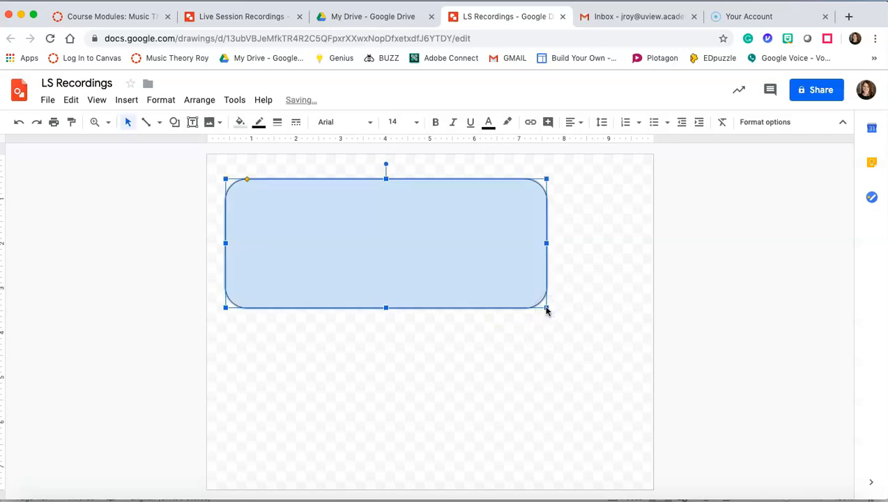
- Give the rounded rectangle a bright red border 8px thick
click(258, 124)
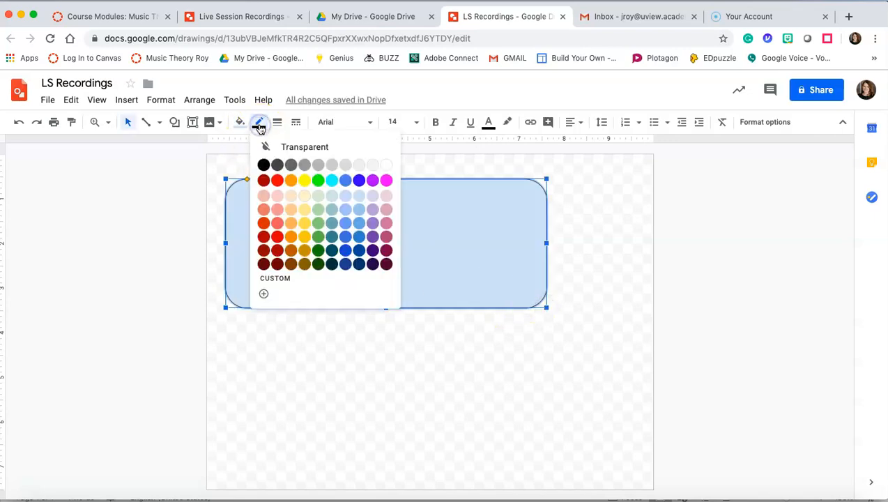
click(277, 181)
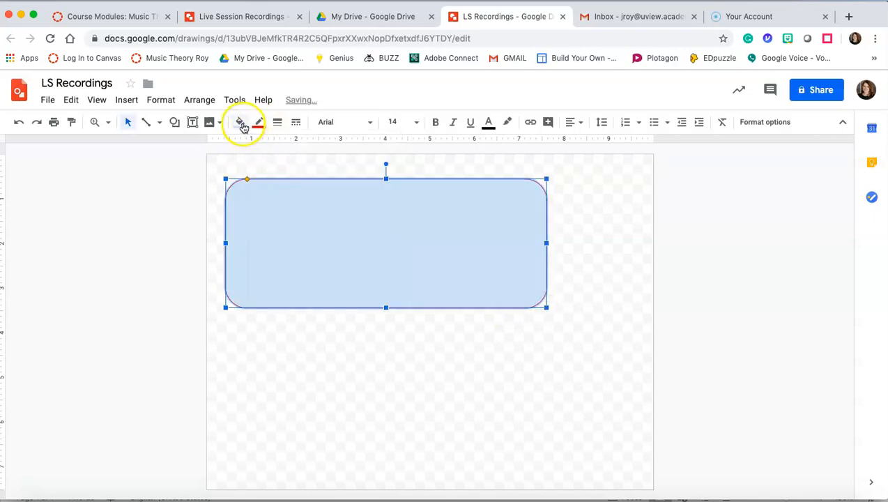
click(277, 124)
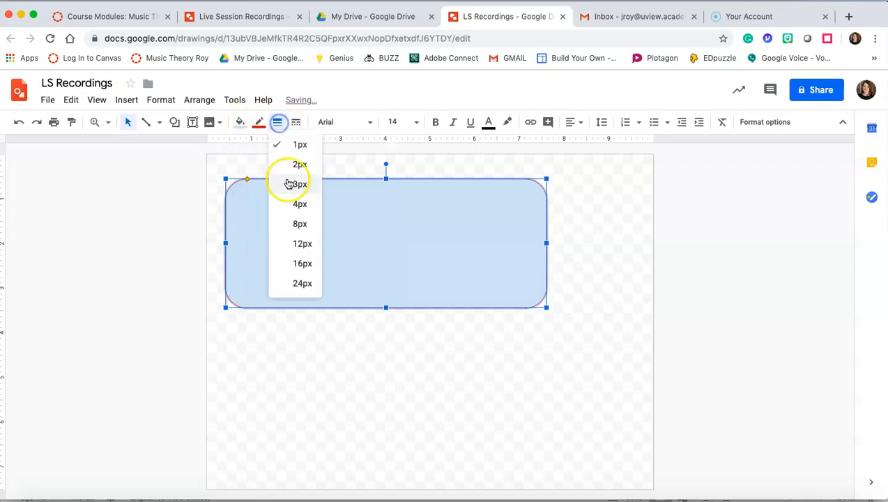
click(299, 225)
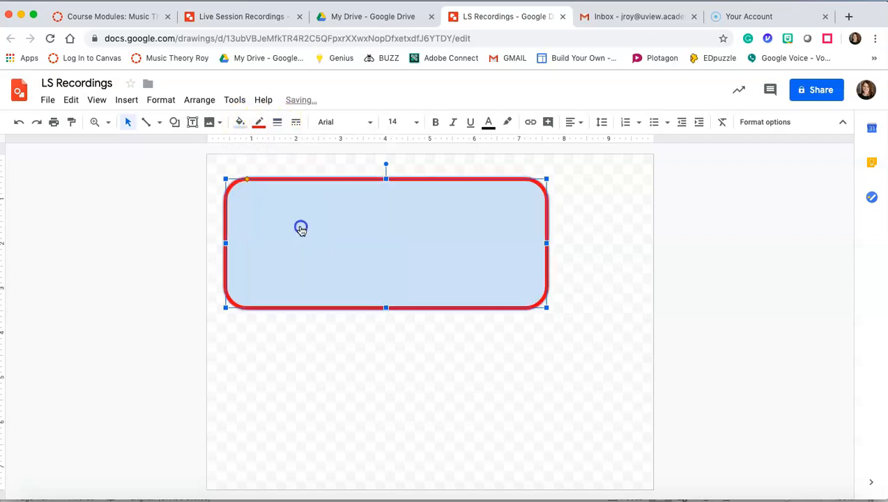
- Fill the rounded rectangle with the light red radial gradient
click(239, 123)
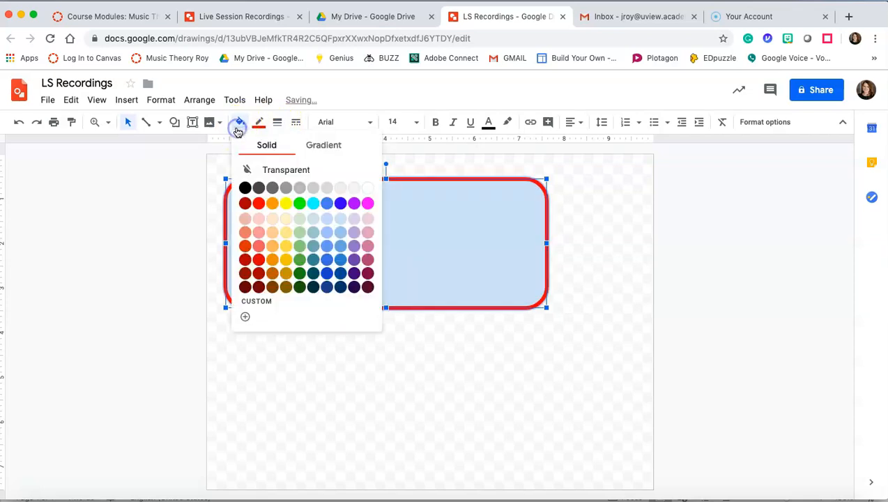
click(321, 150)
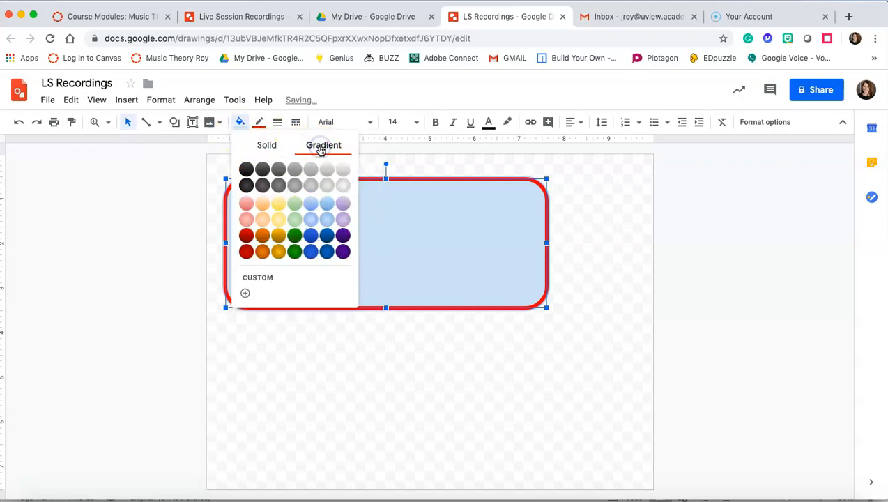
click(245, 221)
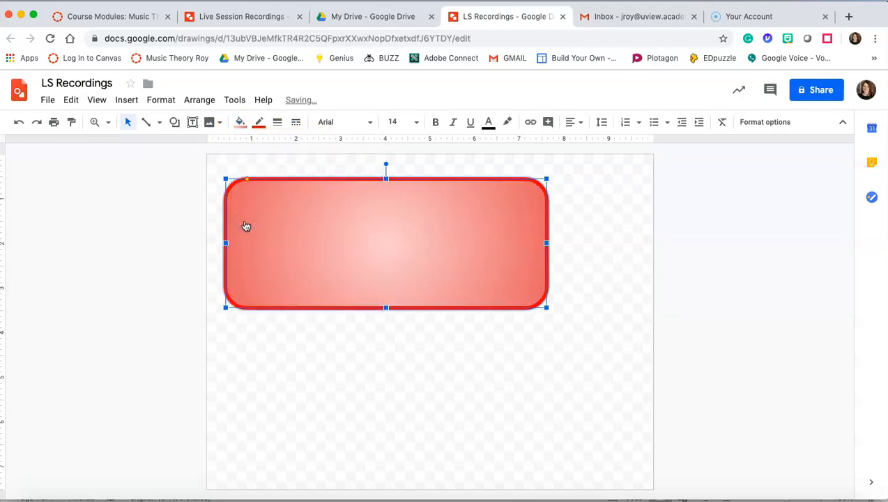
click(242, 248)
click(243, 249)
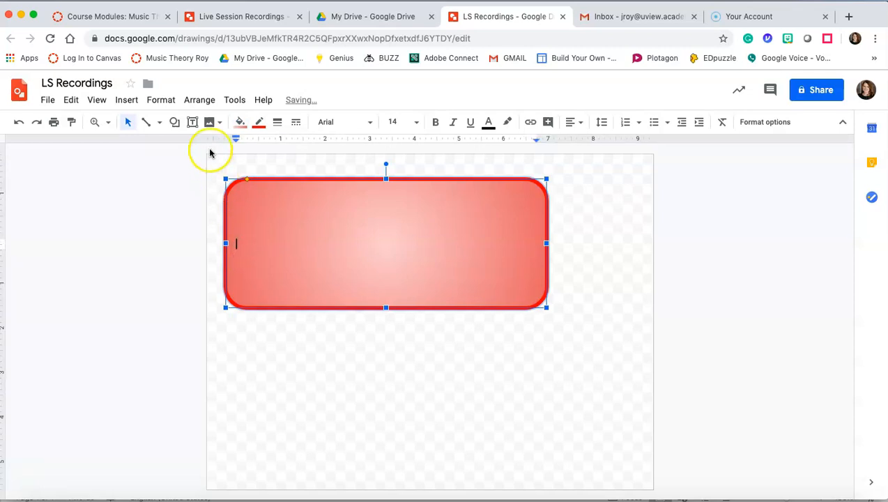
- Add a text box inside the rounded rectangle reading "Live Session" in the Pacifico font
click(194, 122)
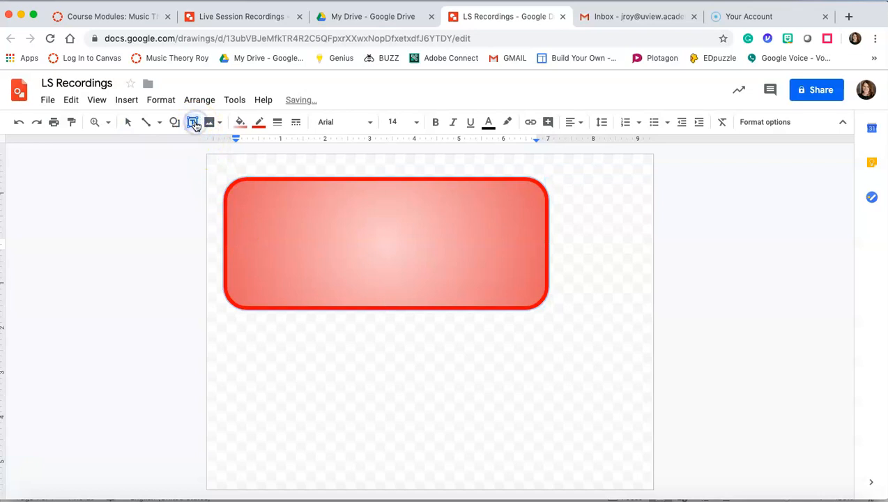
drag(300, 209, 503, 269)
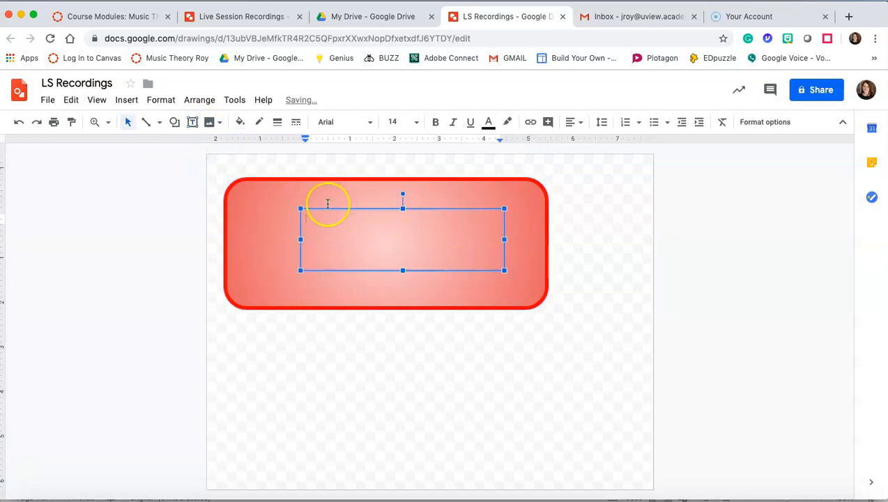
click(373, 125)
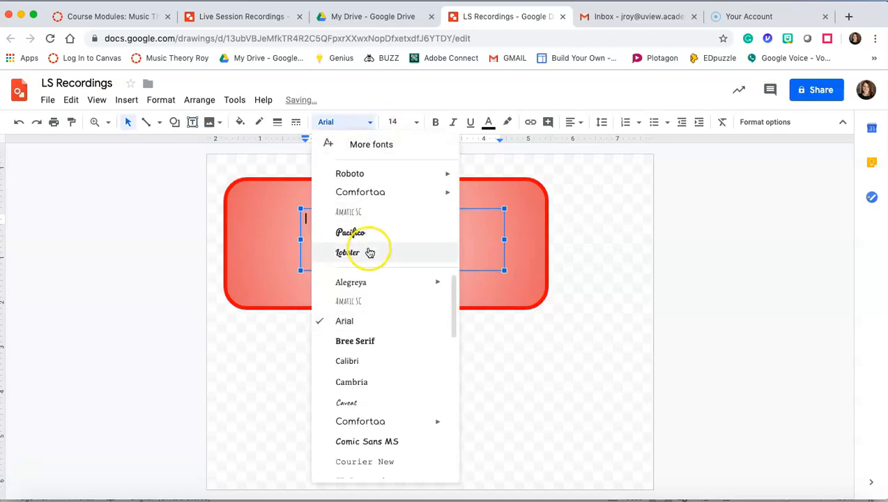
click(363, 232)
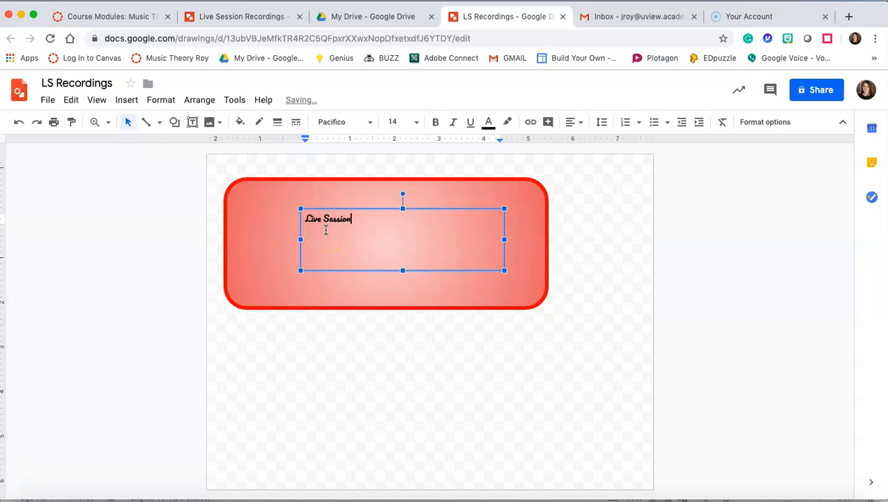
- Set the "Live Session" text to size 48 and move its box toward the rectangle's upper right
drag(355, 218, 301, 221)
click(415, 123)
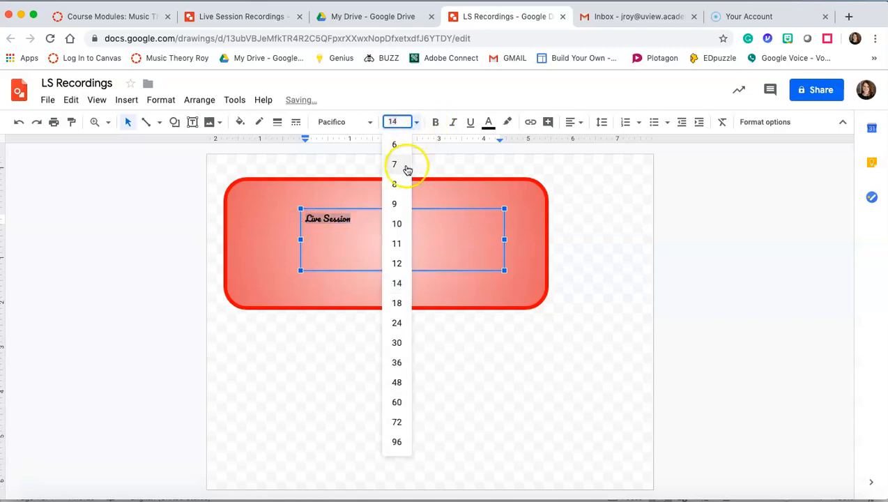
click(397, 382)
drag(428, 211, 454, 192)
- Add a second text box below "Live Session" reading "RECORDINGS" in the Roboto font
click(193, 122)
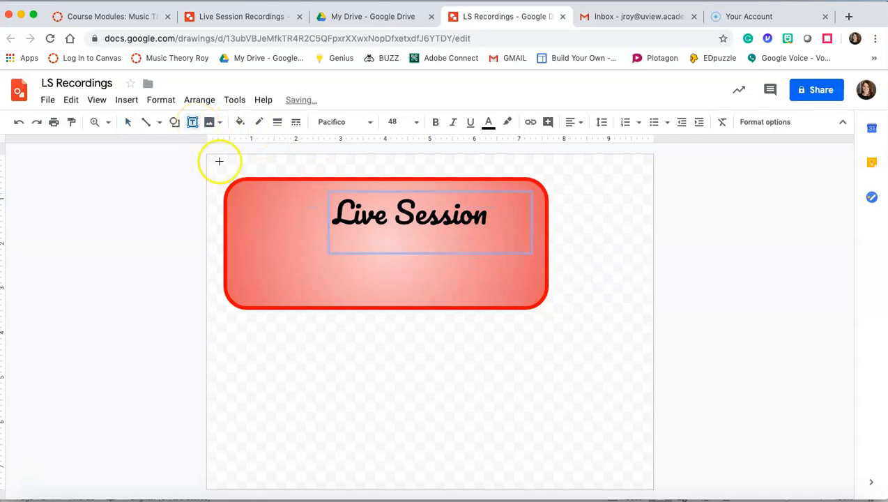
drag(292, 246, 490, 290)
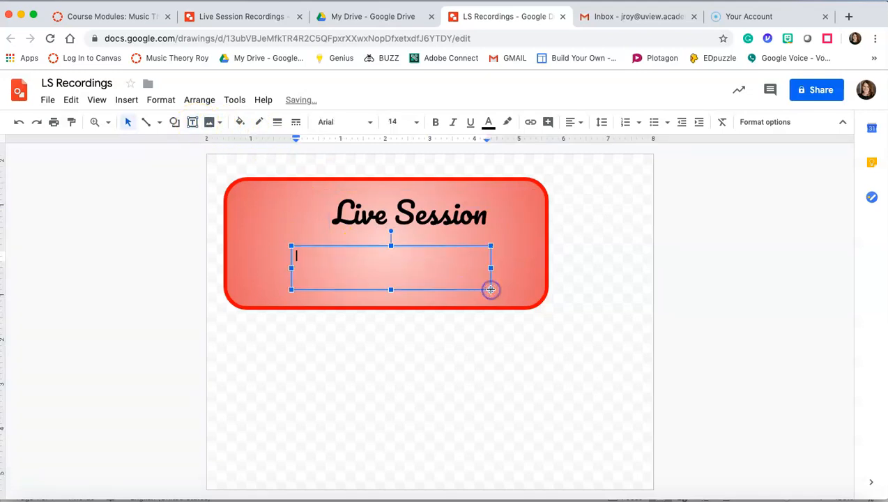
click(347, 121)
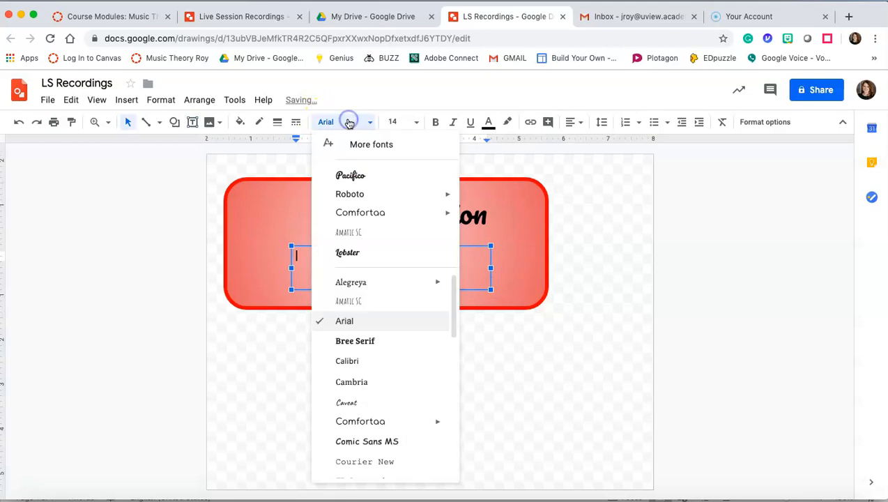
click(360, 194)
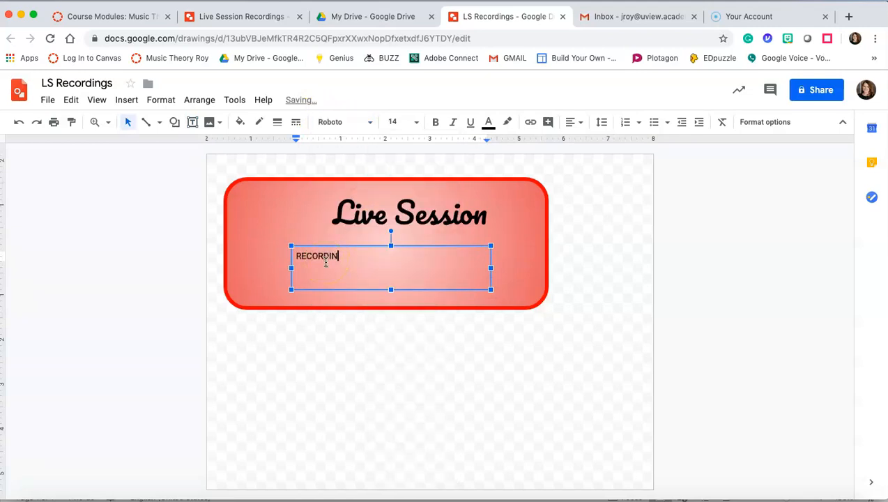
- Set the "RECORDINGS" text to font size 60
click(416, 122)
click(396, 402)
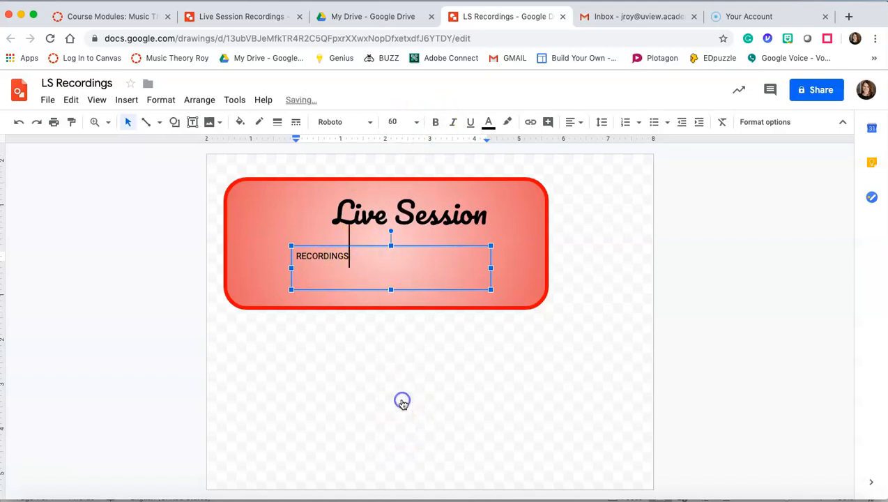
drag(351, 255, 295, 255)
click(416, 122)
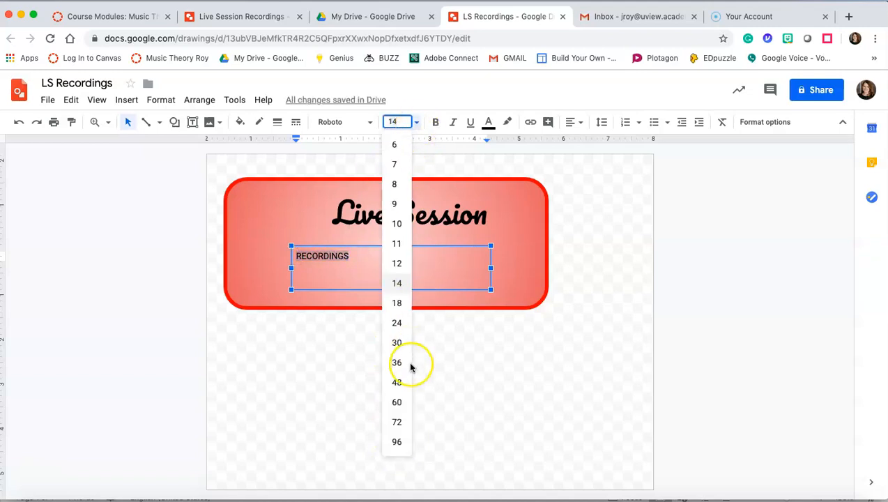
click(397, 402)
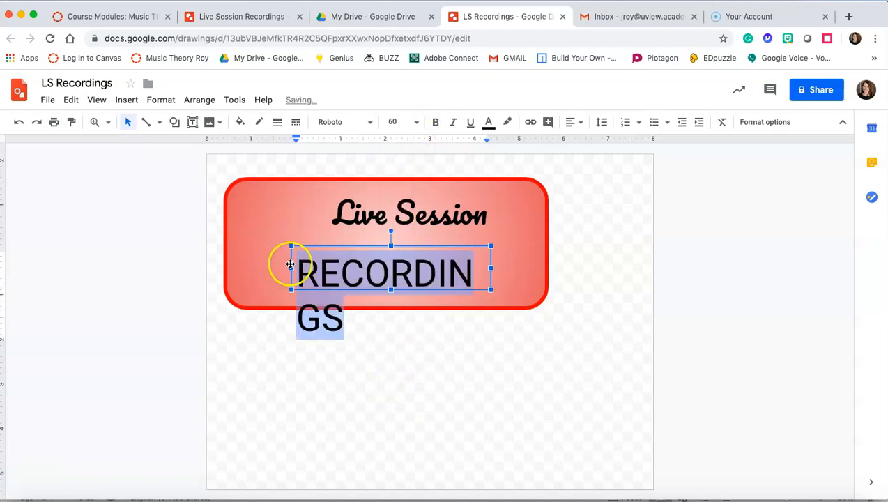
- Widen the "RECORDINGS" text box to fit the word on one line and center it in the rectangle's lower half
drag(291, 267, 244, 268)
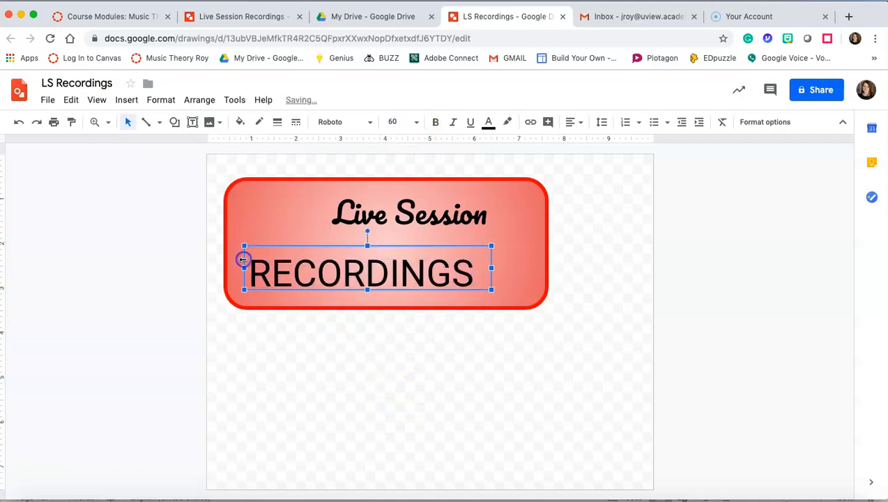
mouse_move(393, 245)
mouse_down()
mouse_move(433, 242)
mouse_move(376, 242)
mouse_up()
click(388, 213)
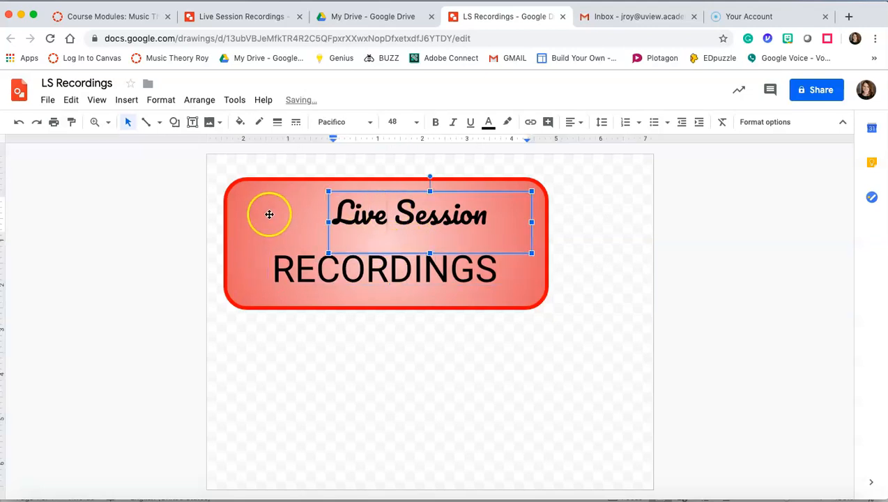
- Search the web for "recording icon" images from within the drawing
click(214, 124)
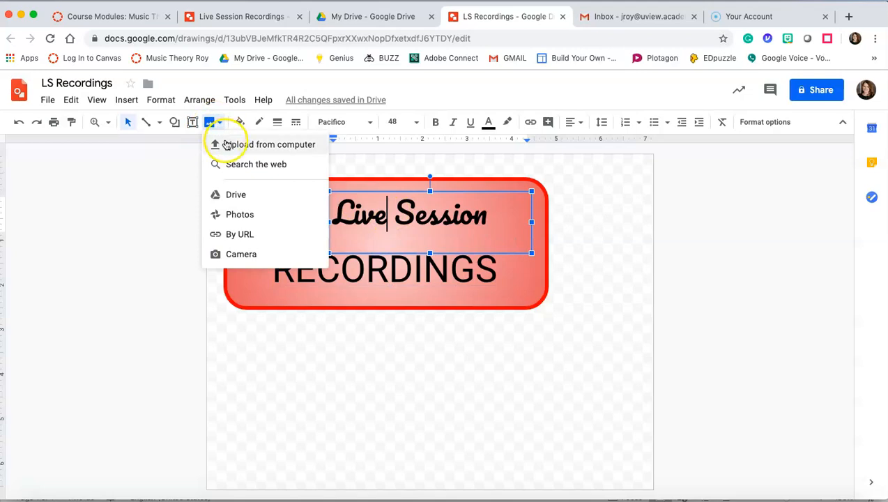
click(228, 164)
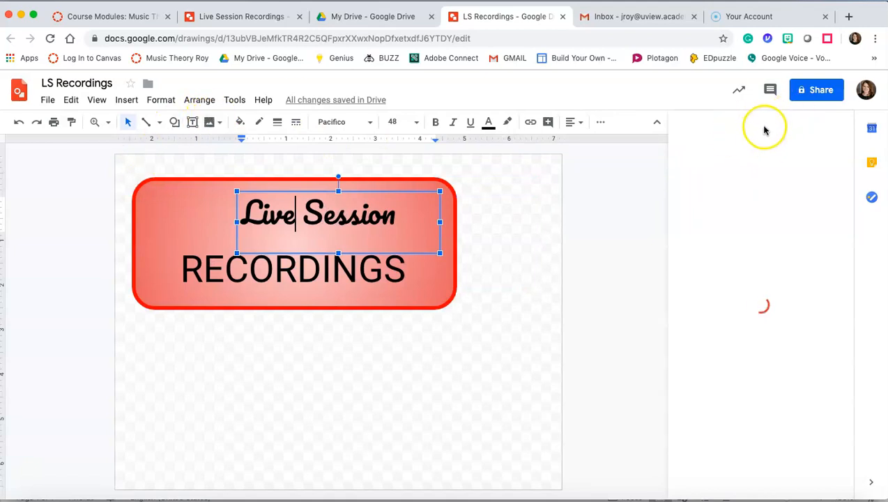
click(742, 128)
text(recording)
key(Return)
text(icon)
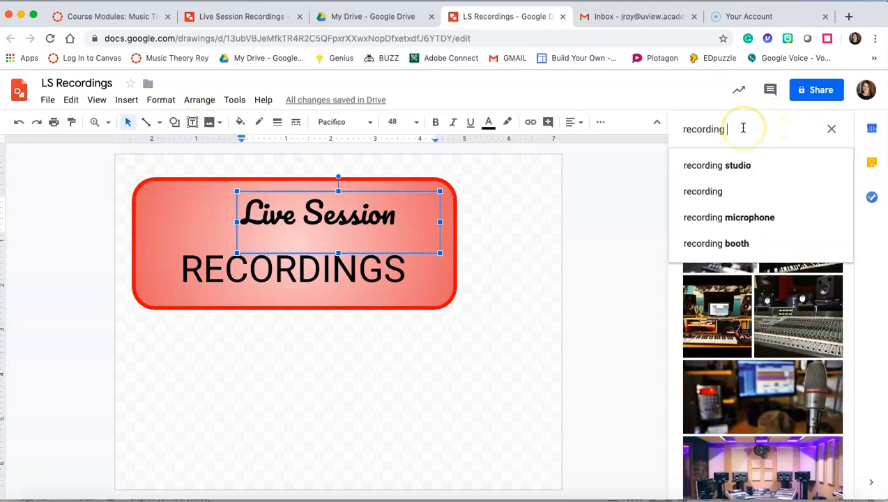
key(Return)
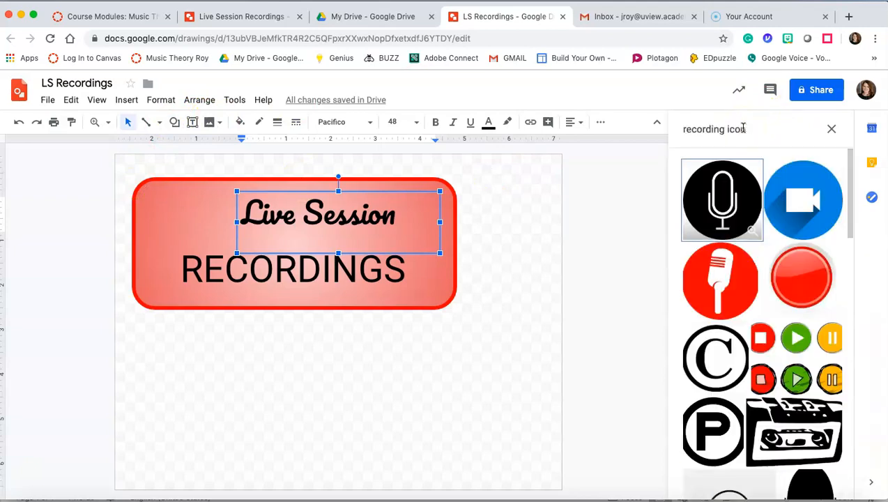
- Insert the black circular microphone icon from the image results into the drawing
click(743, 206)
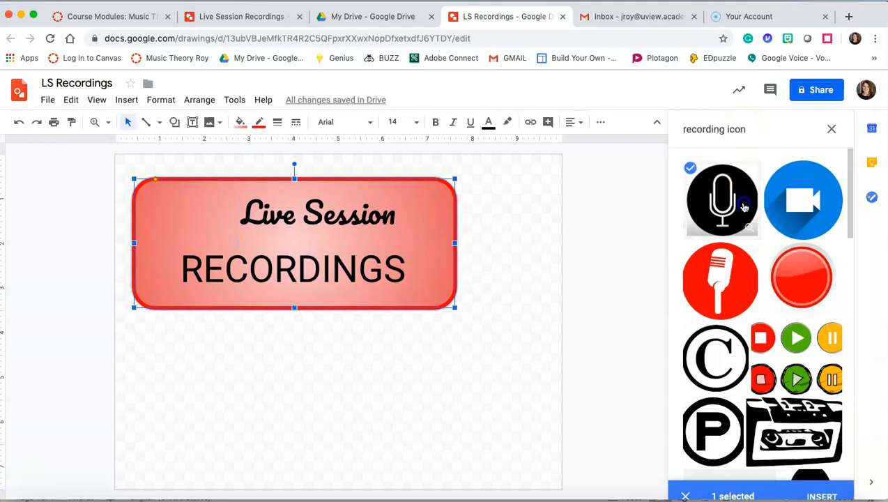
click(823, 482)
click(729, 215)
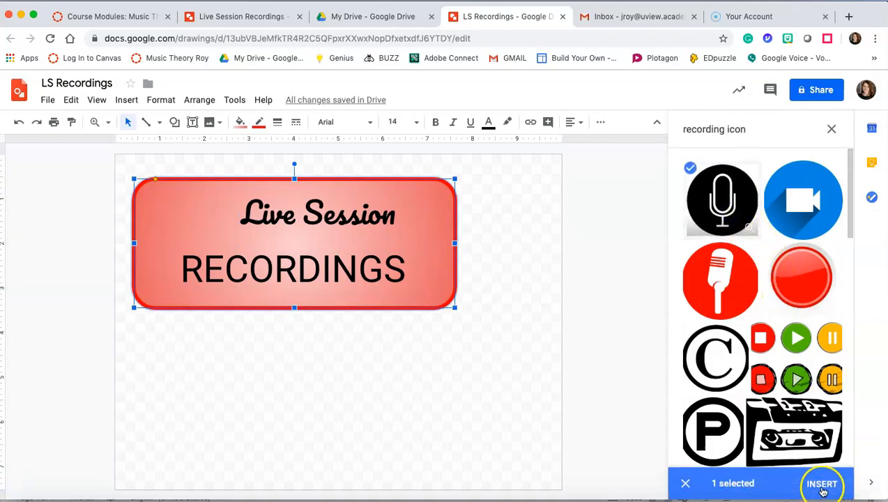
click(820, 483)
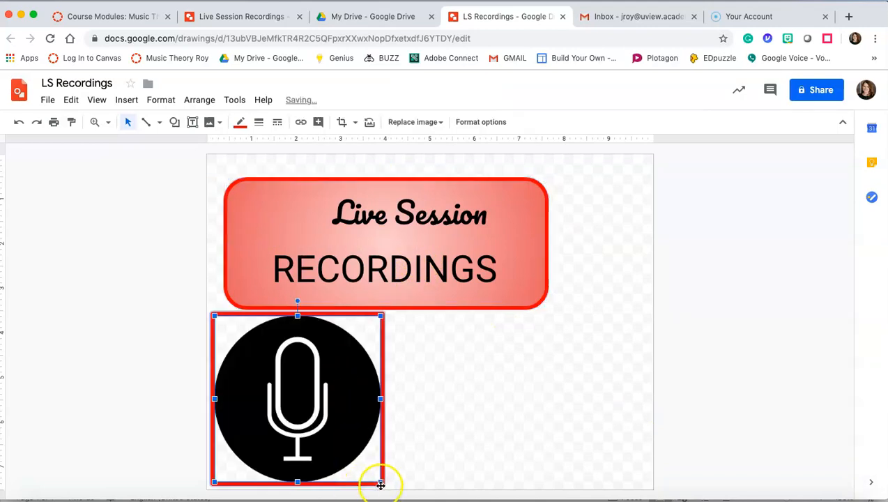
- Shrink the microphone image and place it inside the rectangle, to the left of the "Live Session" text
drag(380, 481, 286, 387)
drag(237, 313, 265, 188)
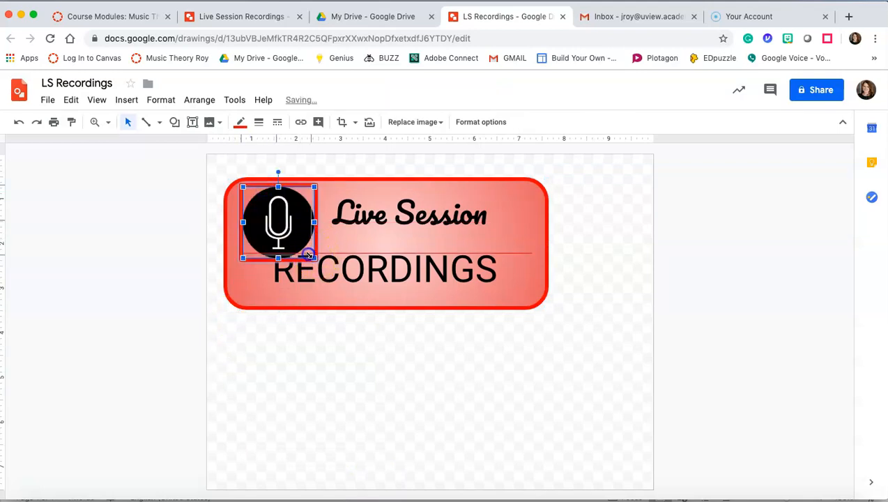
drag(311, 255, 305, 248)
- Make the microphone image's border transparent to remove its red outline
click(258, 121)
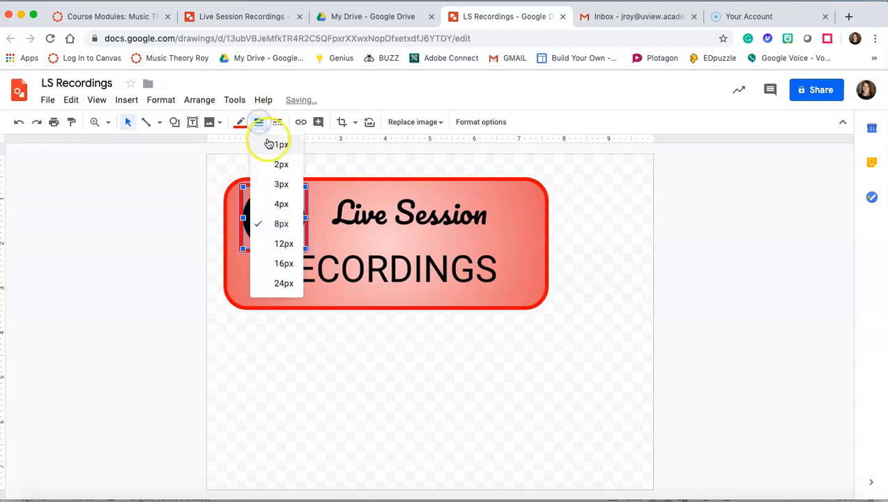
click(240, 122)
click(259, 148)
click(440, 254)
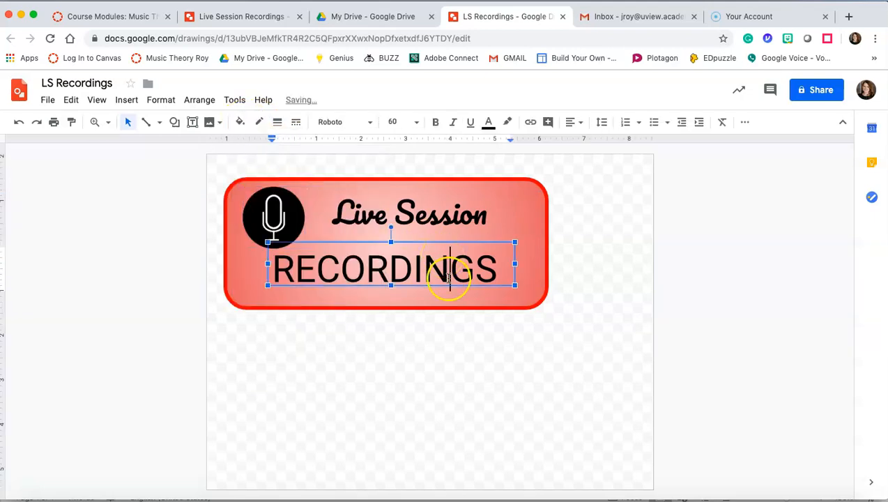
click(474, 323)
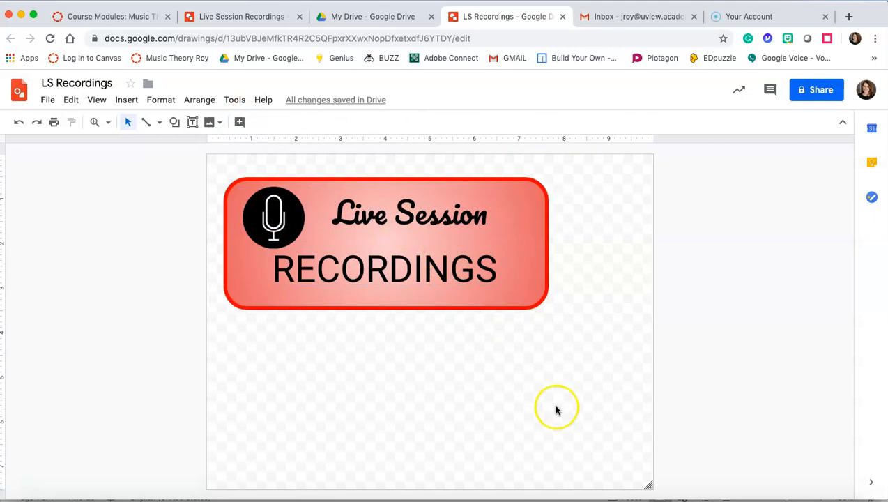
- Move the rounded rectangle to the canvas's upper-left corner and shrink the canvas to fit tightly around it, about 7.3 by 3 inches
drag(646, 481, 556, 328)
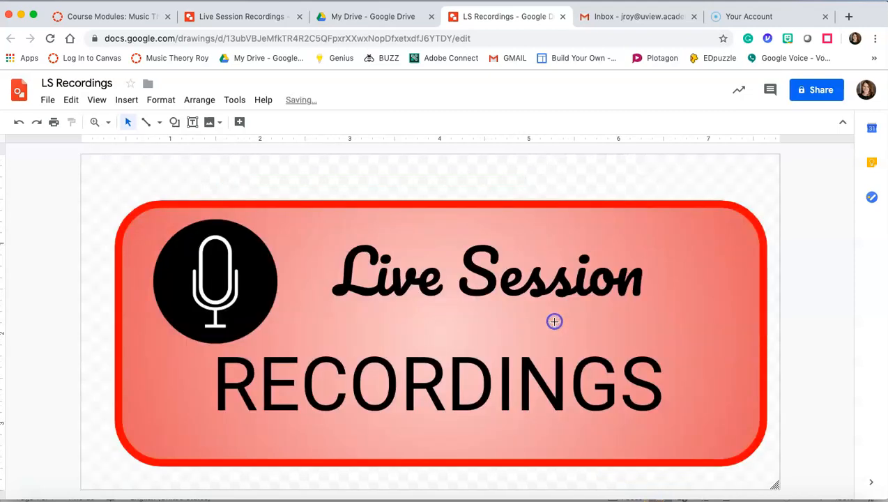
click(362, 209)
drag(363, 209, 346, 175)
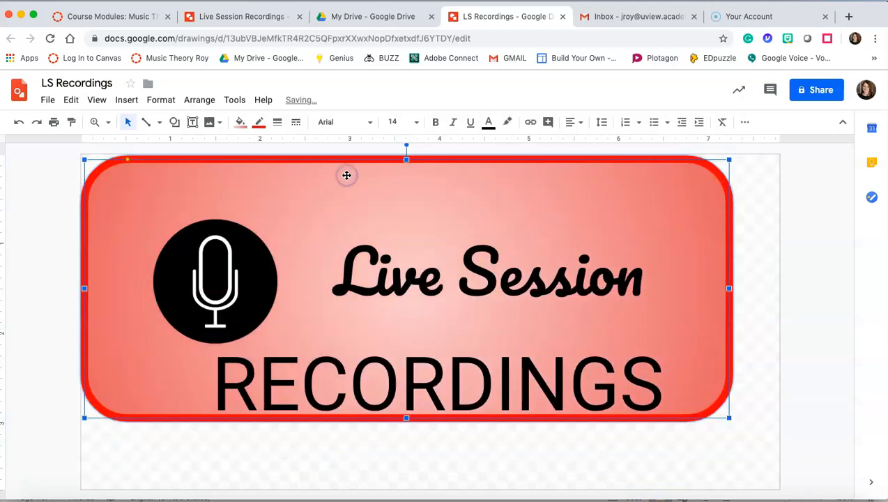
click(767, 483)
drag(776, 486, 737, 425)
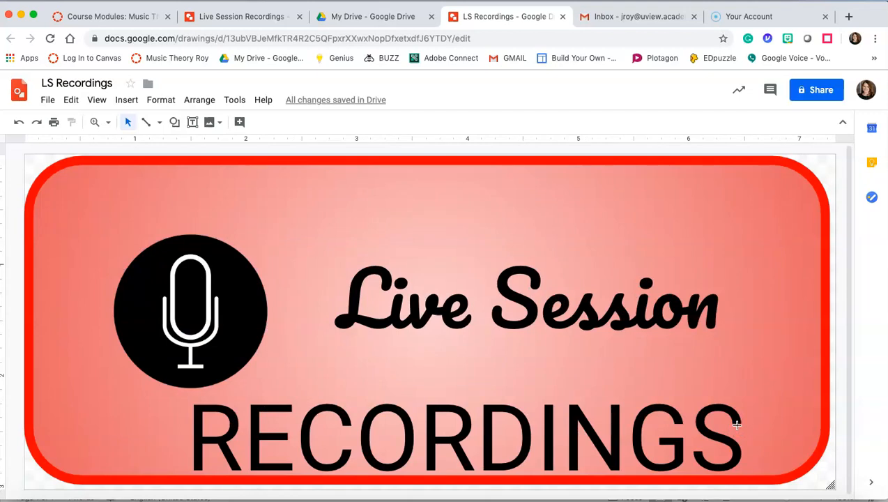
- Move the "Live Session" text, the microphone icon and the "RECORDINGS" text upward so they sit balanced within the rectangle
click(542, 307)
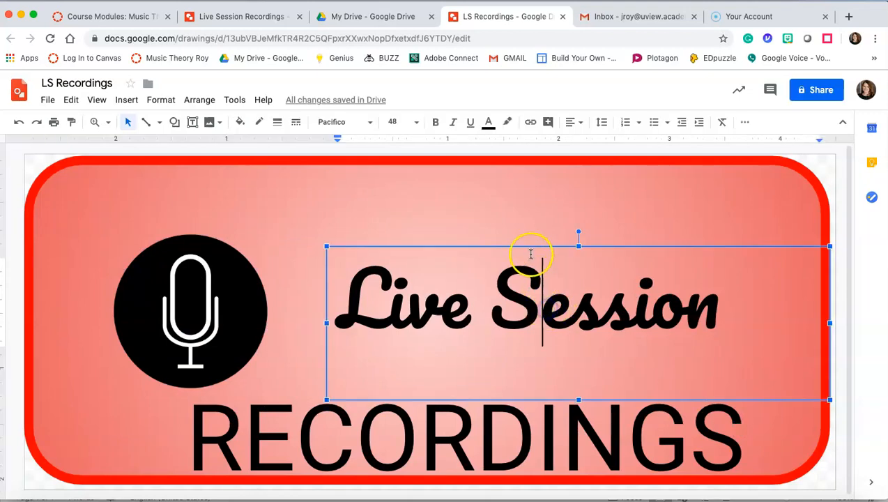
drag(527, 246, 527, 210)
drag(246, 289, 236, 230)
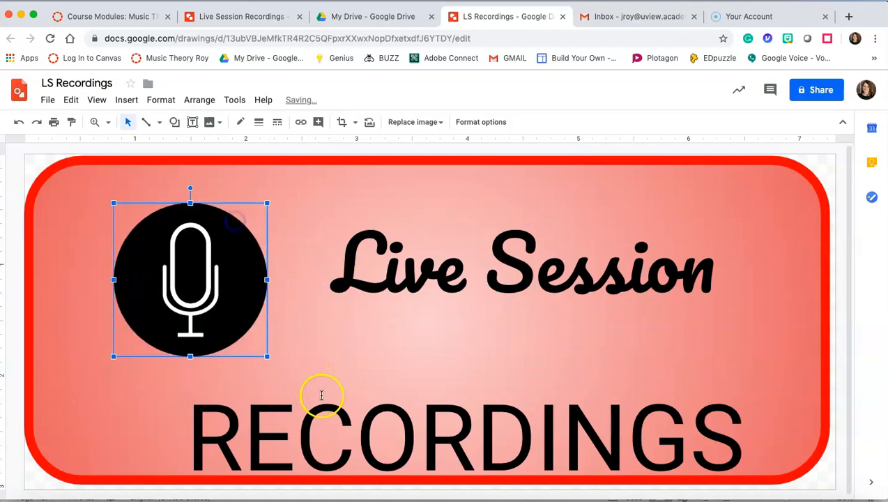
click(330, 426)
drag(350, 370, 336, 344)
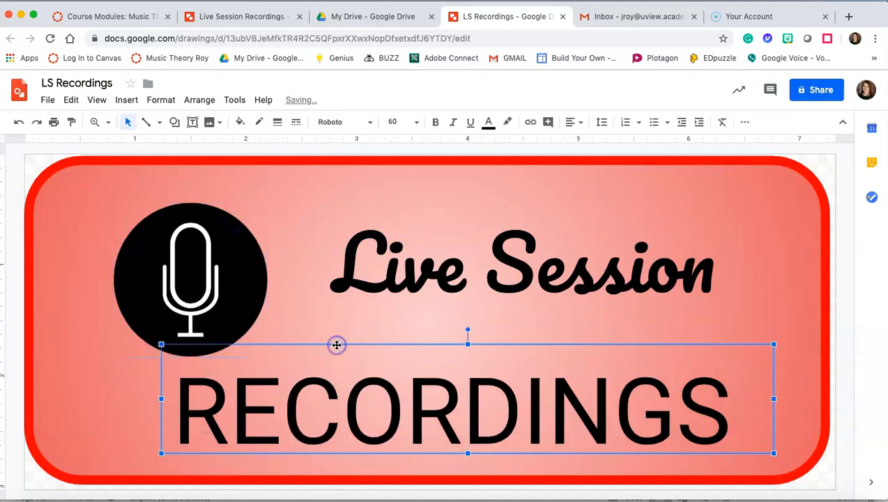
- Publish the drawing to the web as a Medium (703x290) image link and copy that link
click(48, 102)
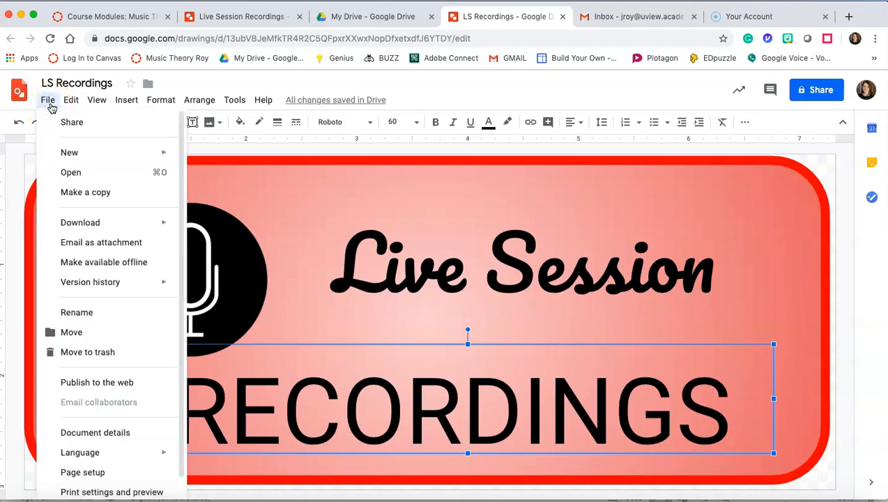
click(109, 383)
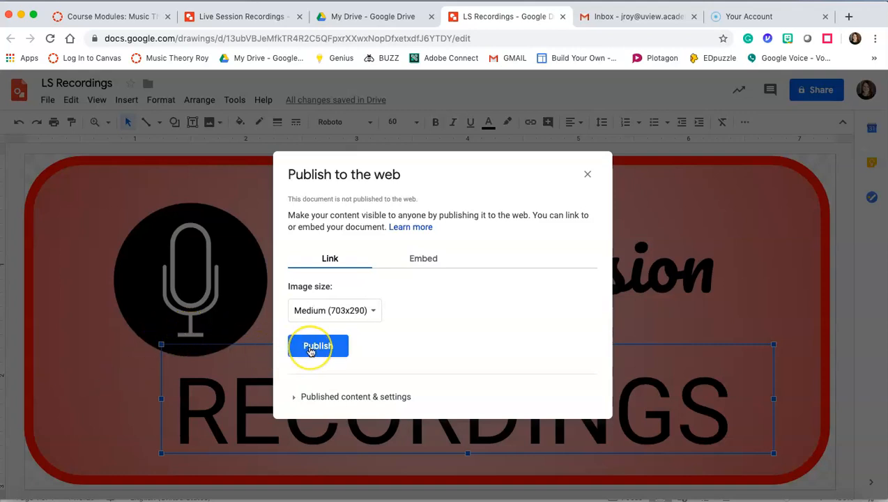
click(317, 346)
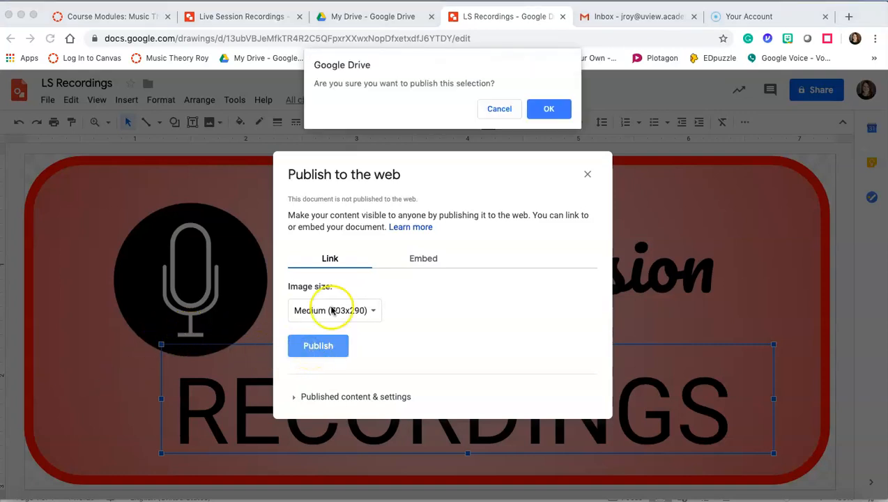
click(548, 107)
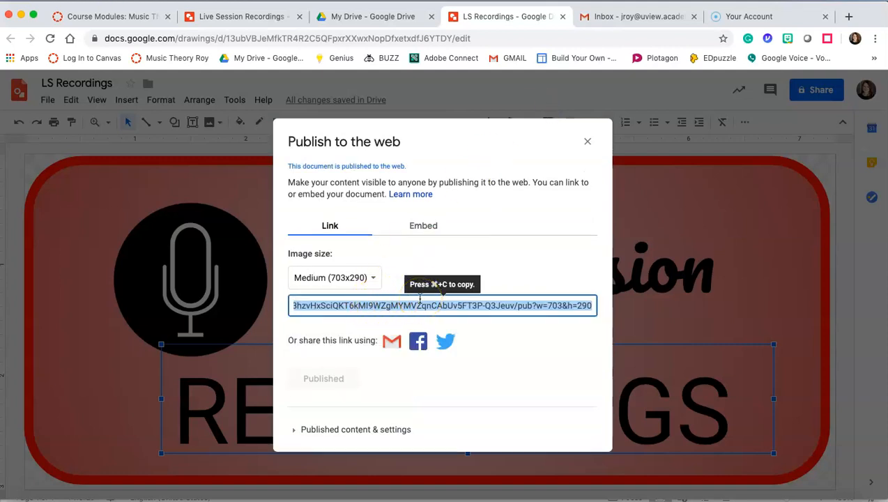
key(super+c)
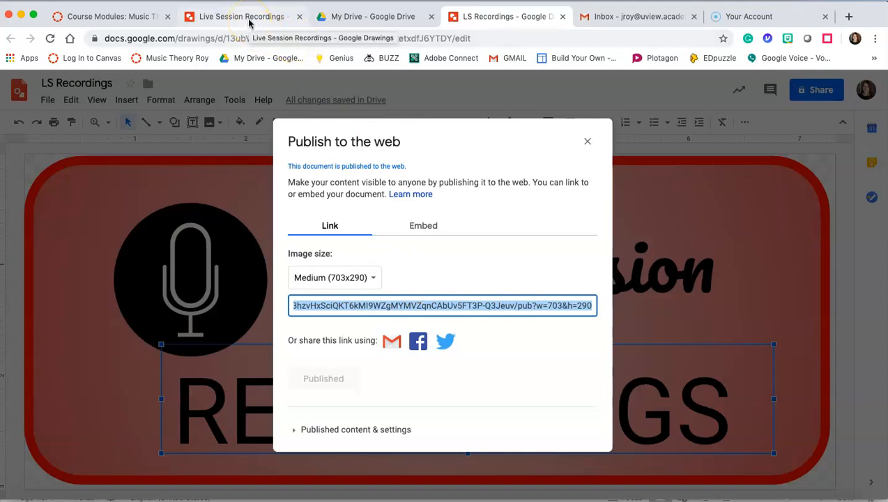
- Switch to Canvas and open the Music Theory course's home page for editing
click(124, 16)
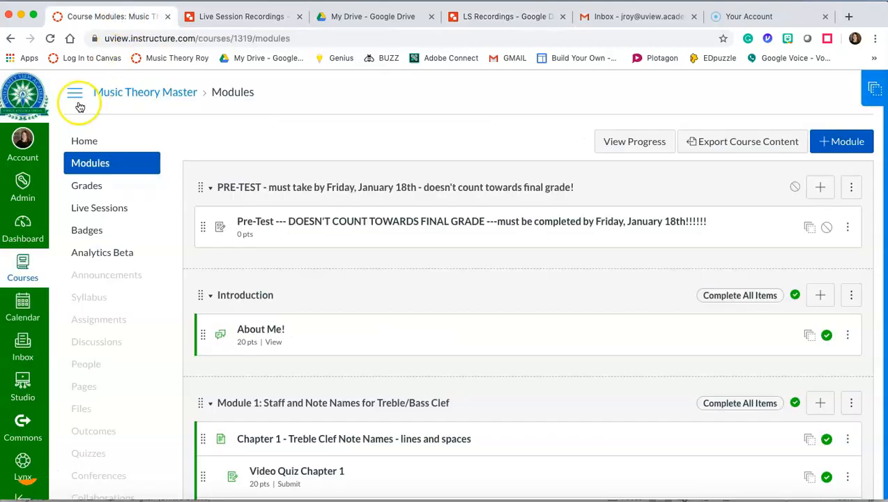
click(31, 266)
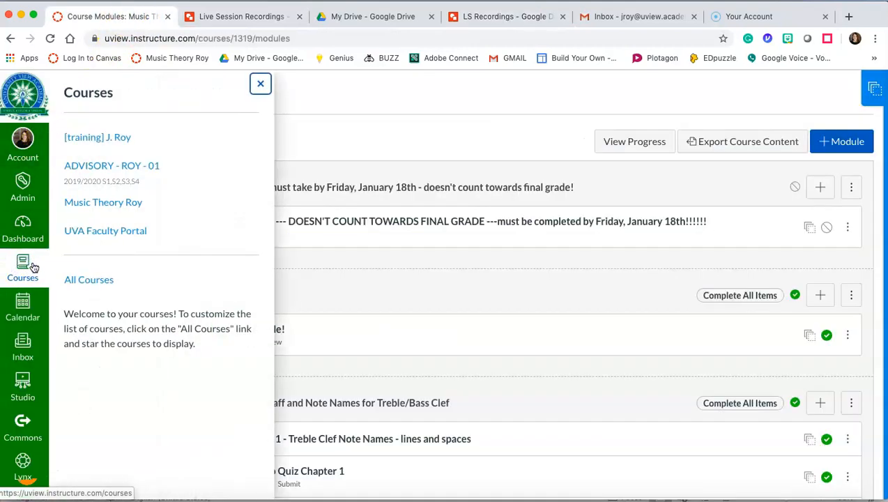
click(91, 208)
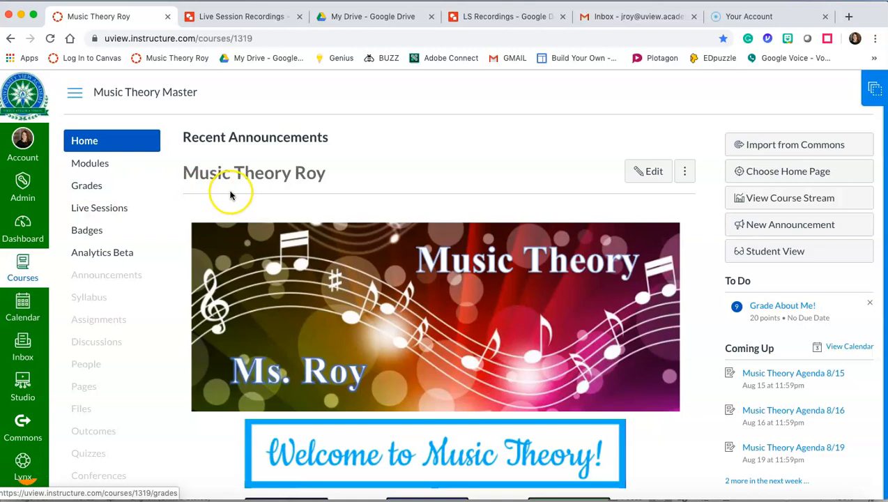
click(655, 173)
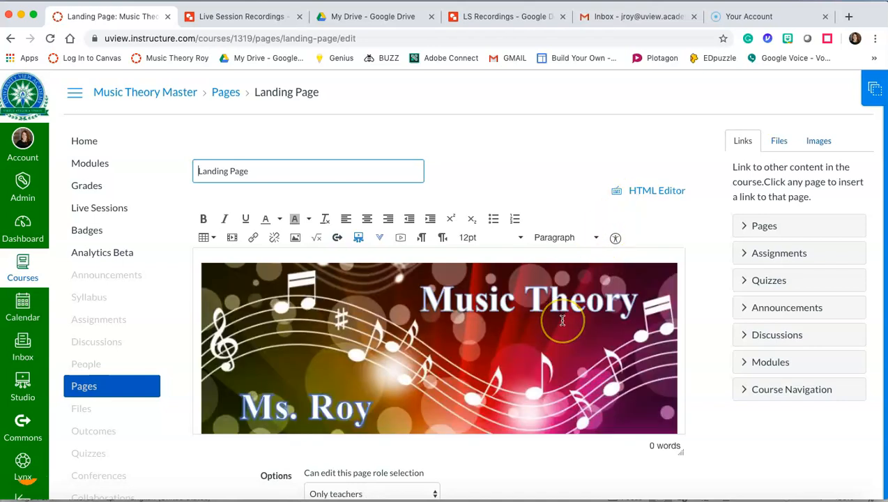
- Insert the published drawing by its copied image URL at the end of the landing page, below the grading scale
scroll(562, 320, down, 15)
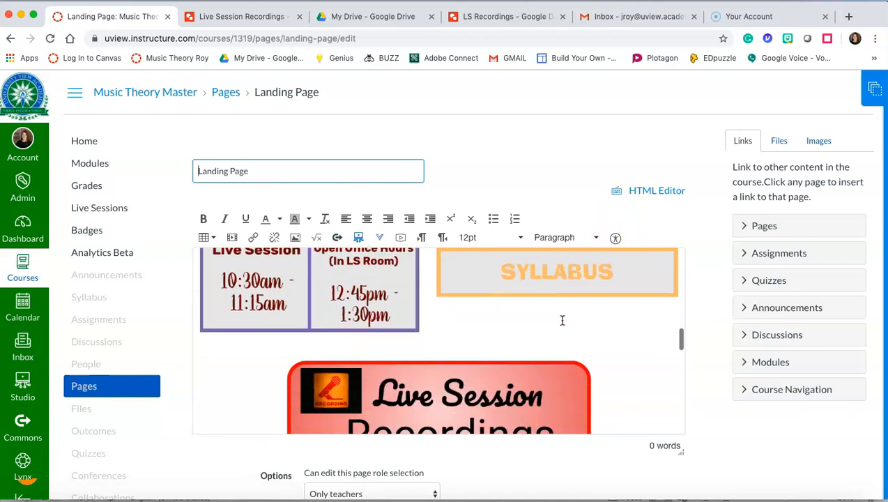
scroll(563, 320, down, 3)
scroll(548, 320, down, 10)
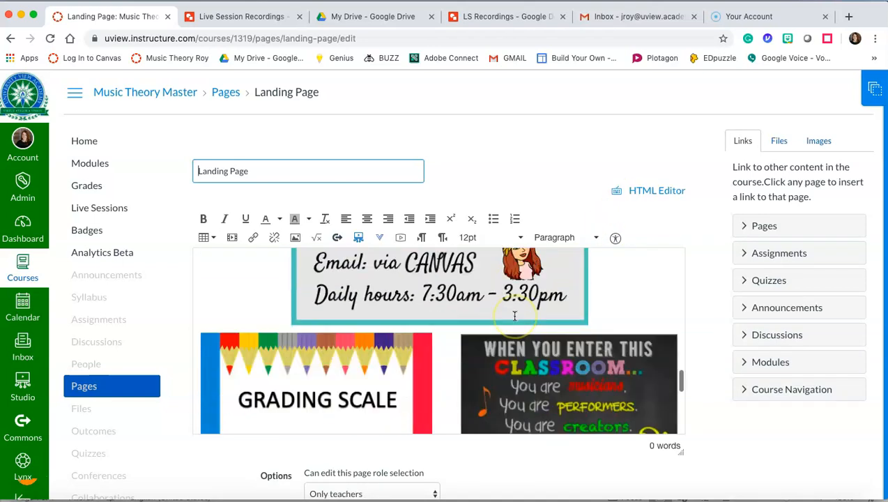
click(350, 388)
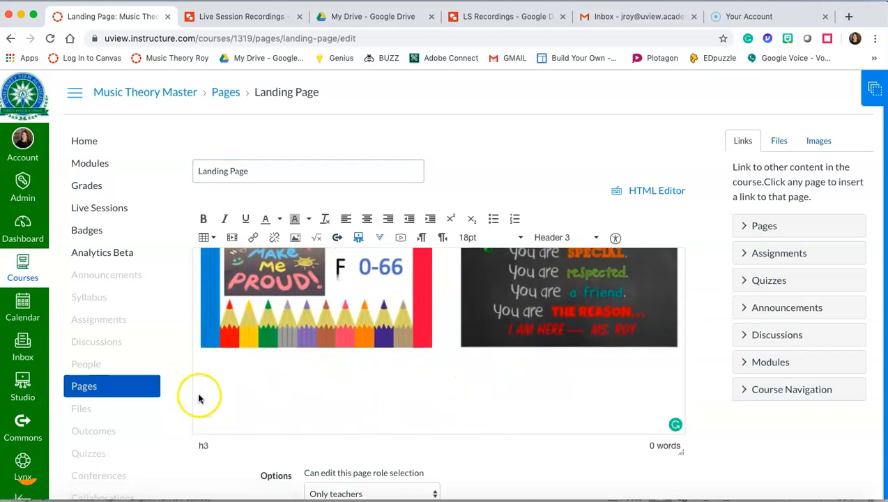
click(295, 238)
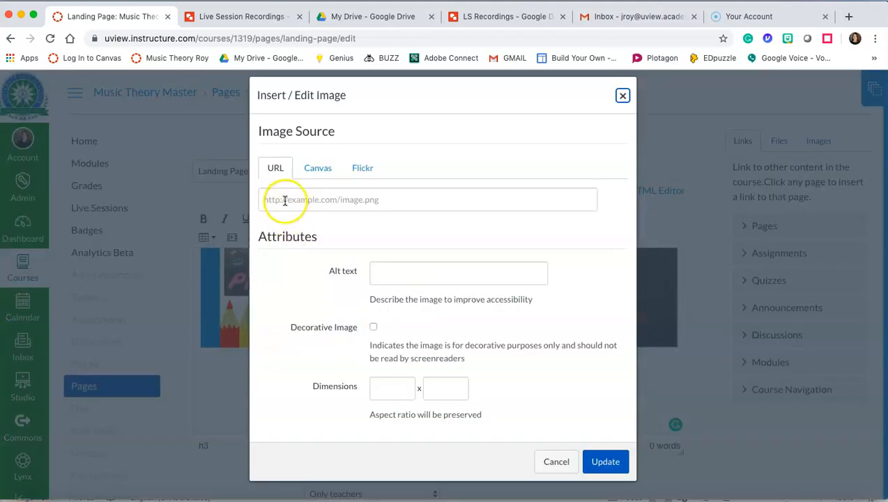
click(284, 200)
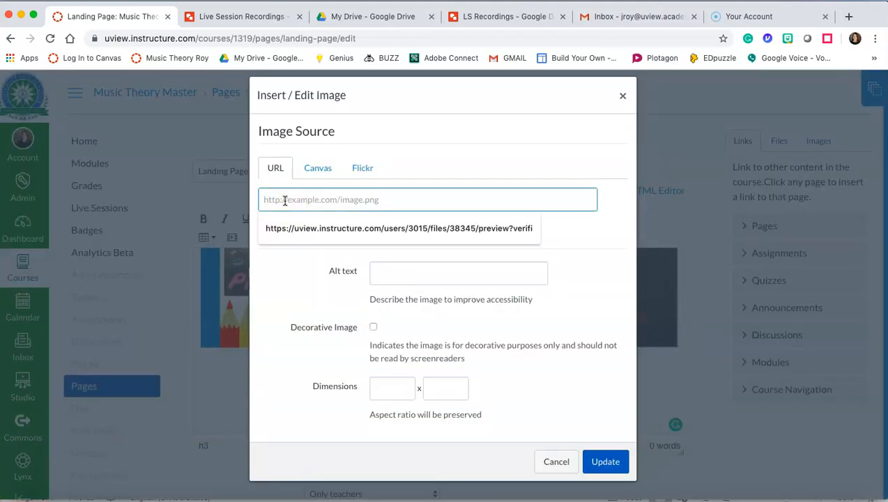
key(super+v)
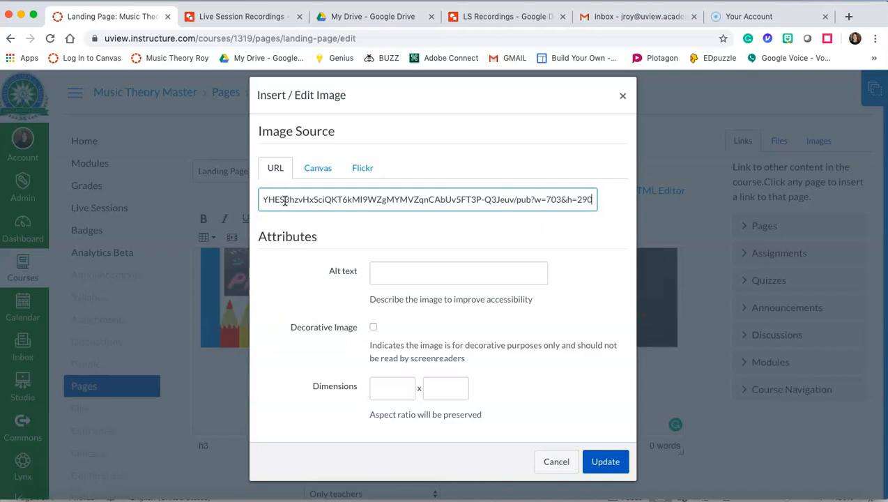
click(607, 463)
- Shrink the inserted Live Session Recordings image to about 60% of its width and center it on the page
click(597, 398)
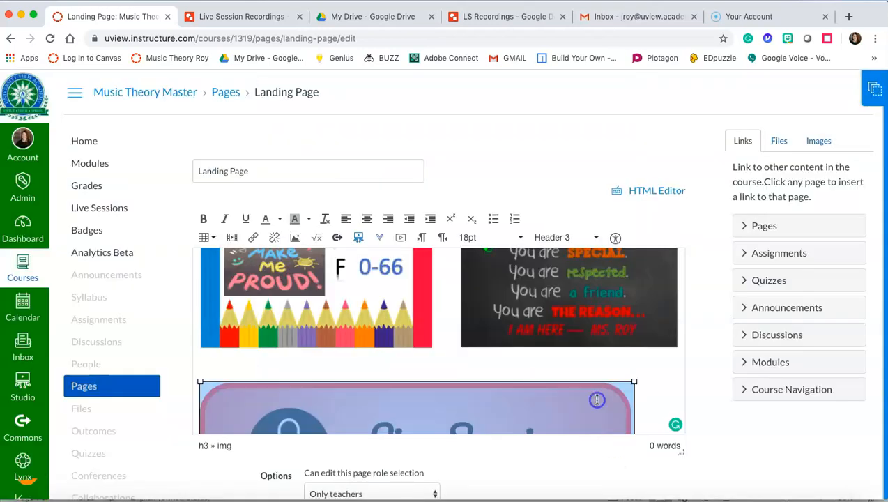
scroll(599, 397, down, 3)
click(653, 391)
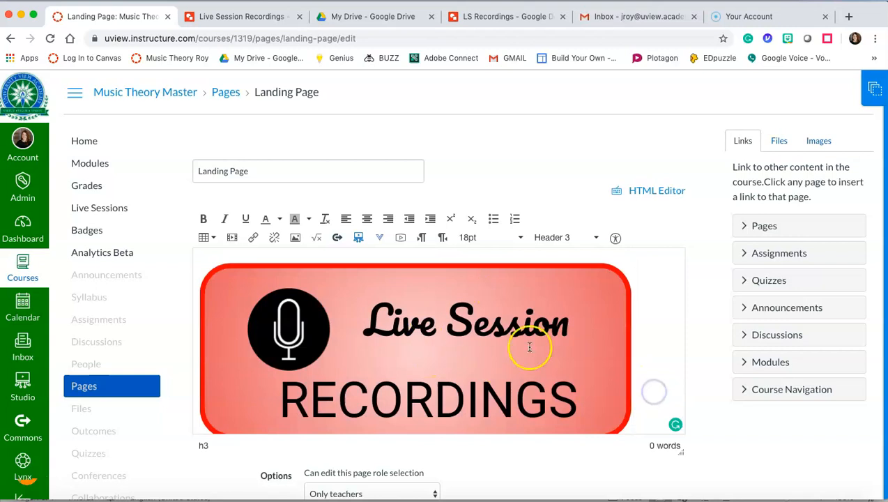
click(565, 358)
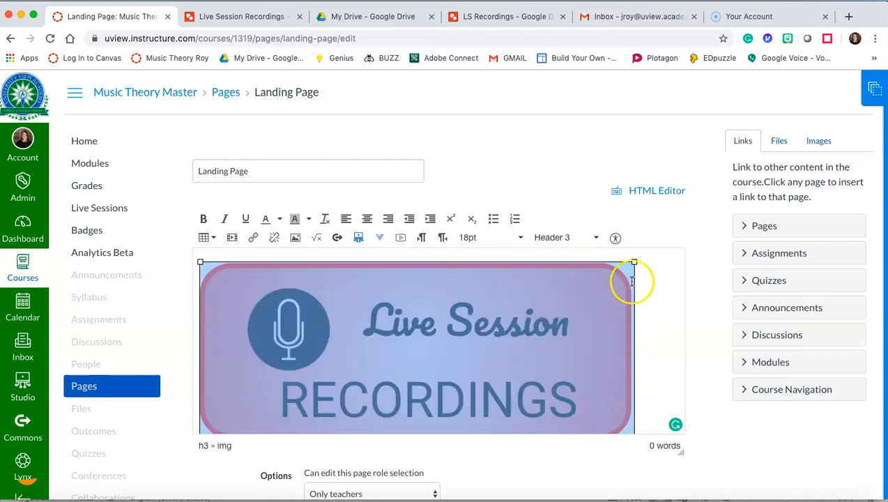
drag(634, 262, 452, 343)
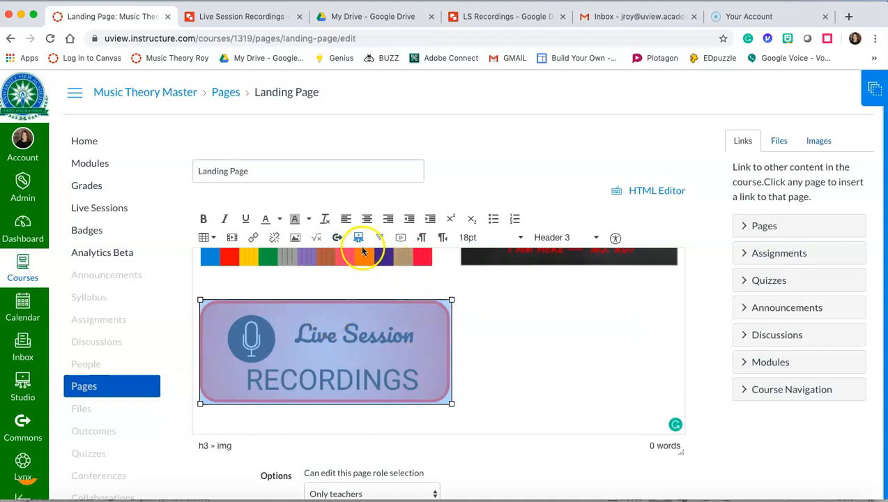
click(368, 218)
click(265, 342)
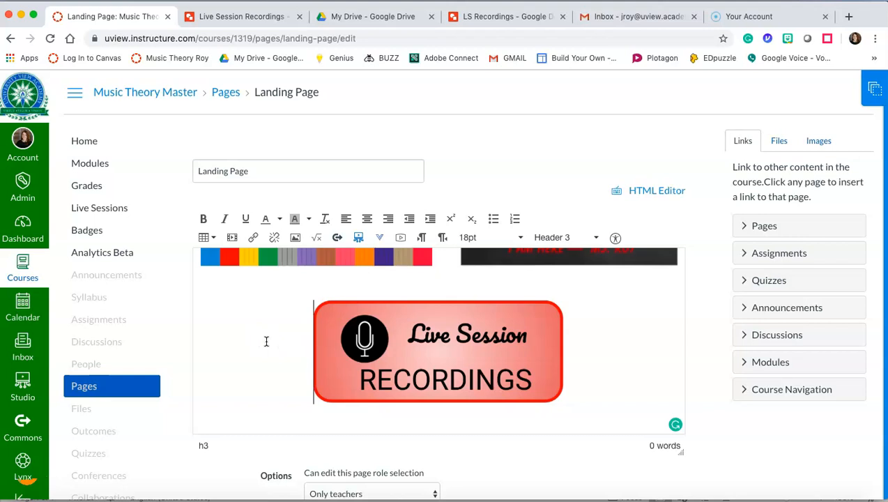
scroll(594, 428, down, 3)
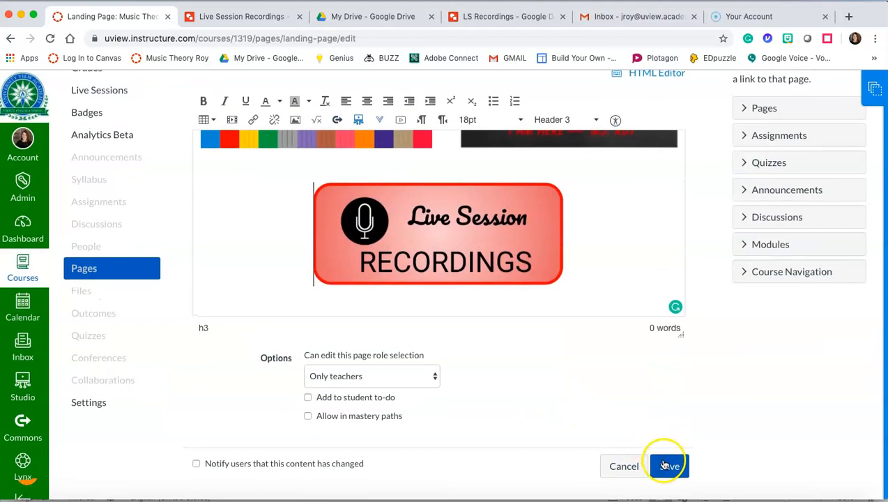